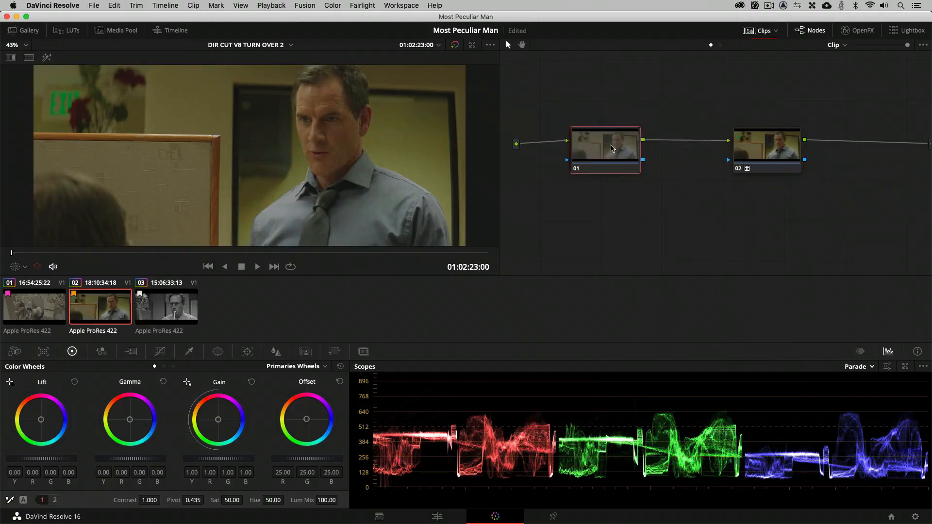
Show the Vectorscope and shift node 01's offset slightly toward blue, to about R 23.89, G 24.68, B 28.41
click(873, 367)
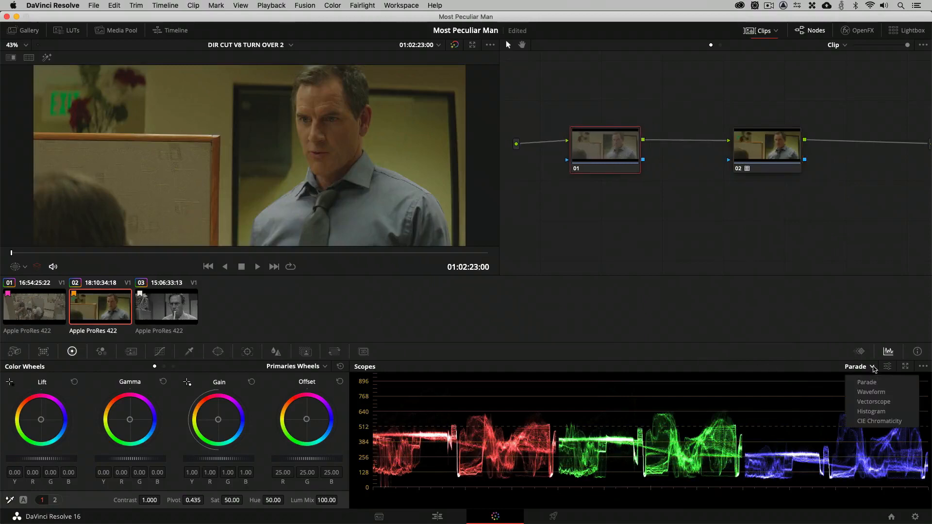
click(870, 402)
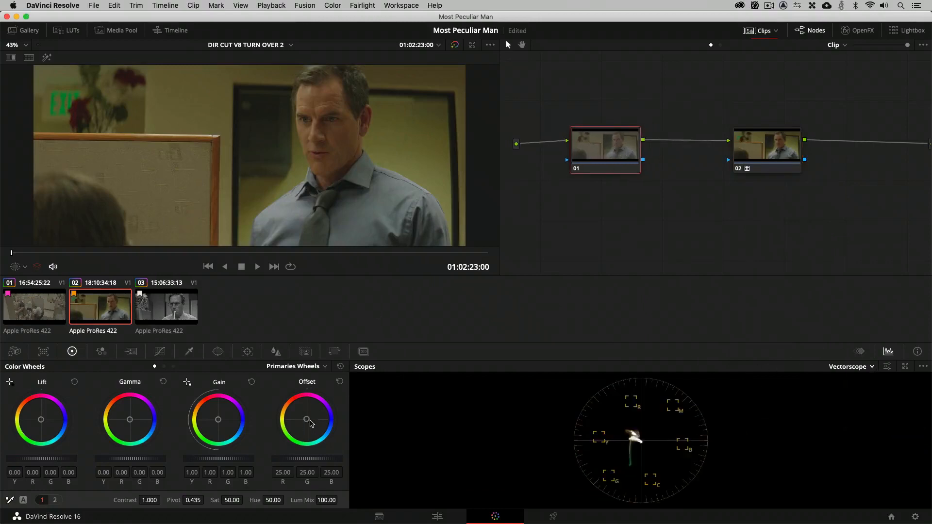
mouse_move(312, 424)
mouse_down()
mouse_move(321, 430)
mouse_move(308, 420)
mouse_up()
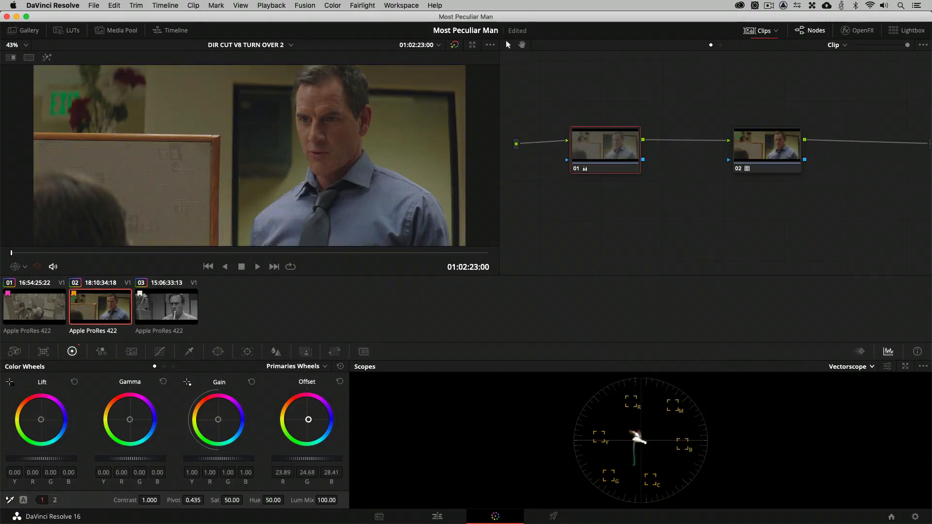
Add two serial nodes, 03 and 04, after node 01 and line all nodes up in a row ending with node 02
drag(787, 150, 860, 151)
drag(619, 148, 613, 150)
key(alt+s)
key(alt+s)
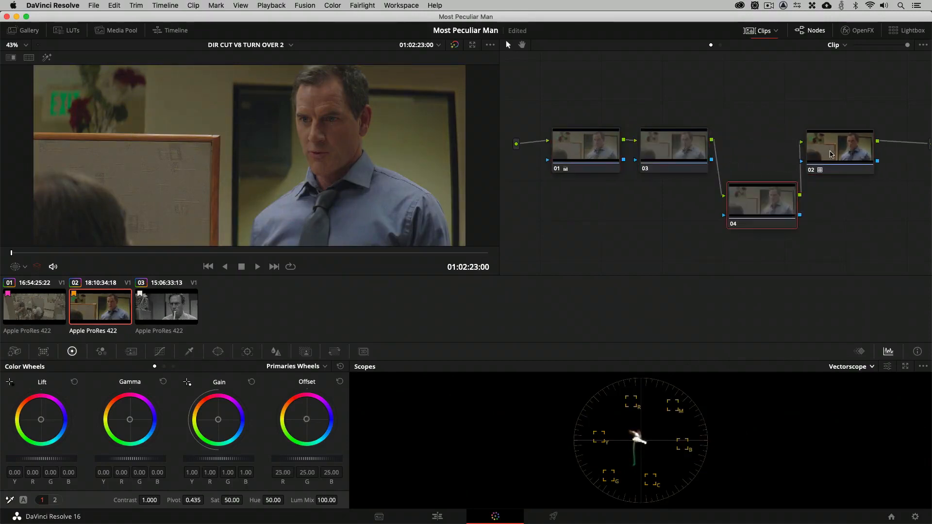
drag(832, 154, 854, 153)
drag(777, 200, 790, 149)
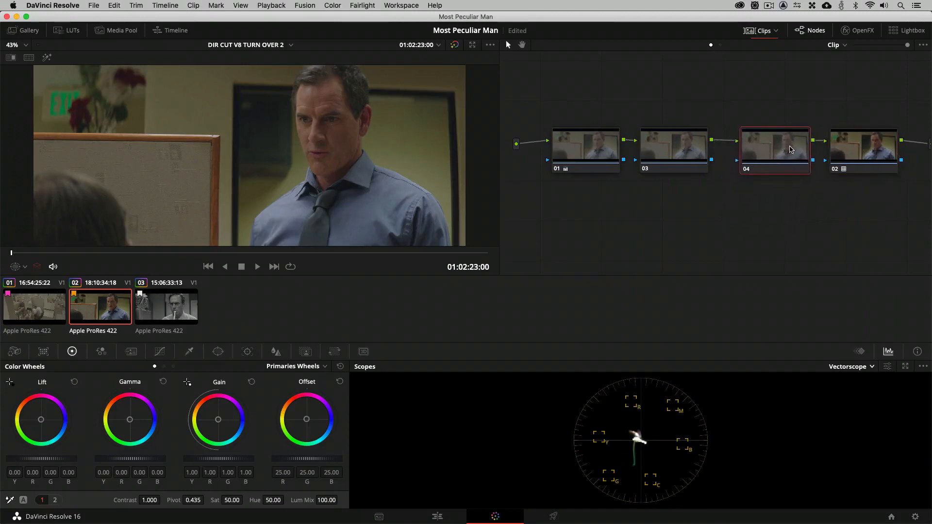
Push node 03's offset strongly toward blue, to about R 22.18, G 22.35, B 54.05
click(686, 151)
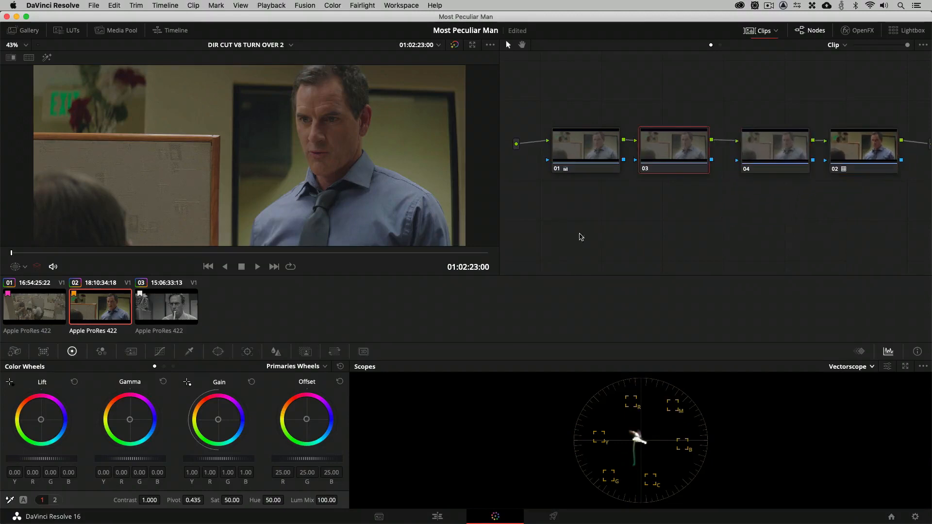
drag(309, 418, 319, 421)
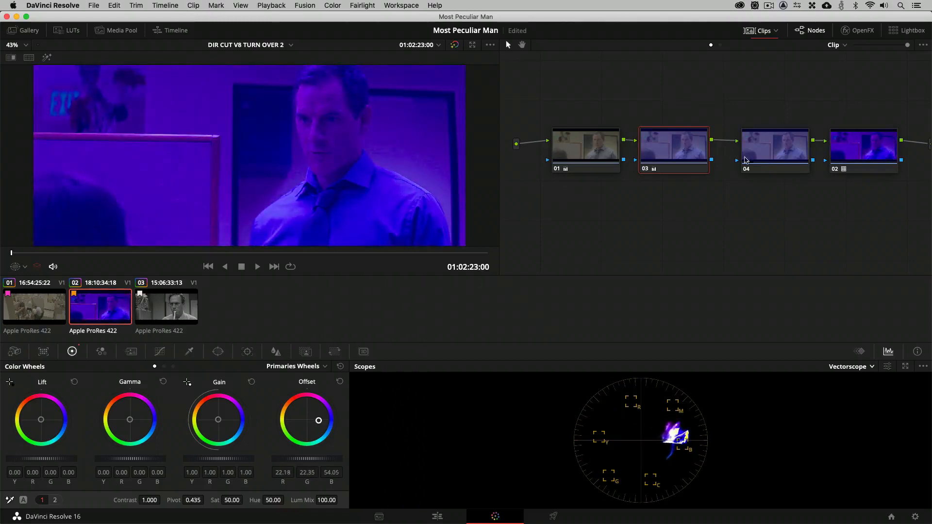
On node 04, lower the Lum Vs Sat curve to 0 saturation at black, anchor it at input lum 0.33, and enable the node
click(768, 157)
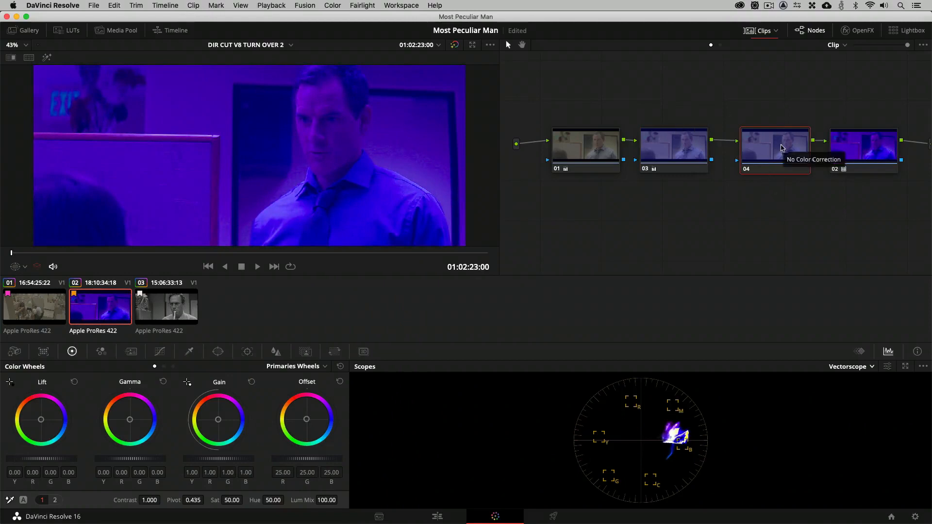
click(160, 353)
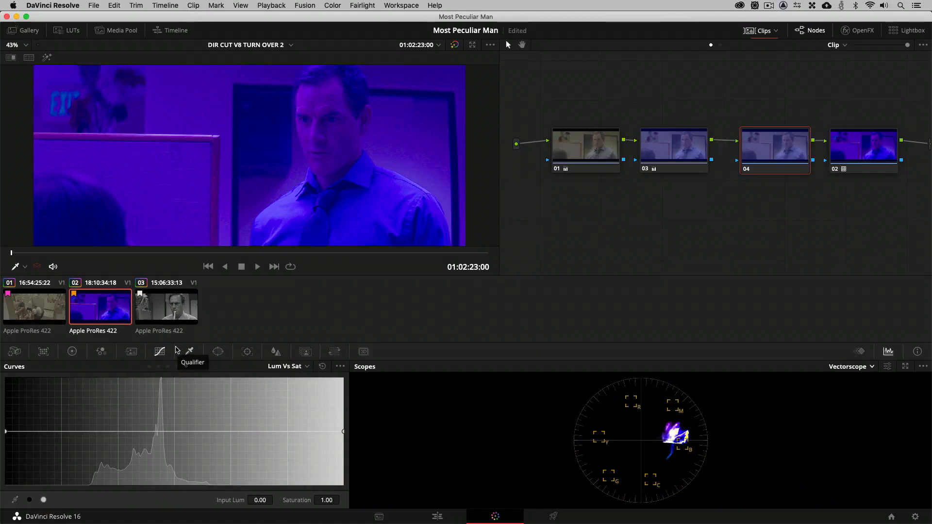
click(307, 366)
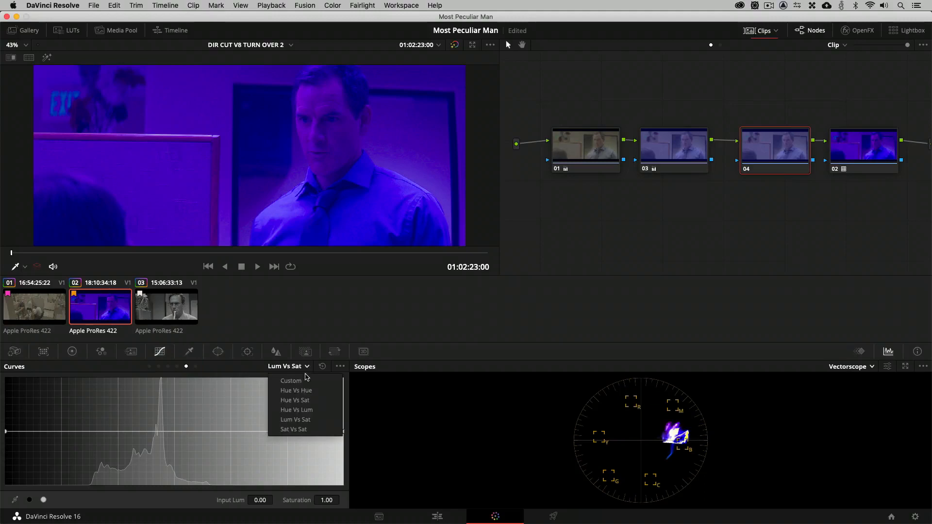
click(294, 419)
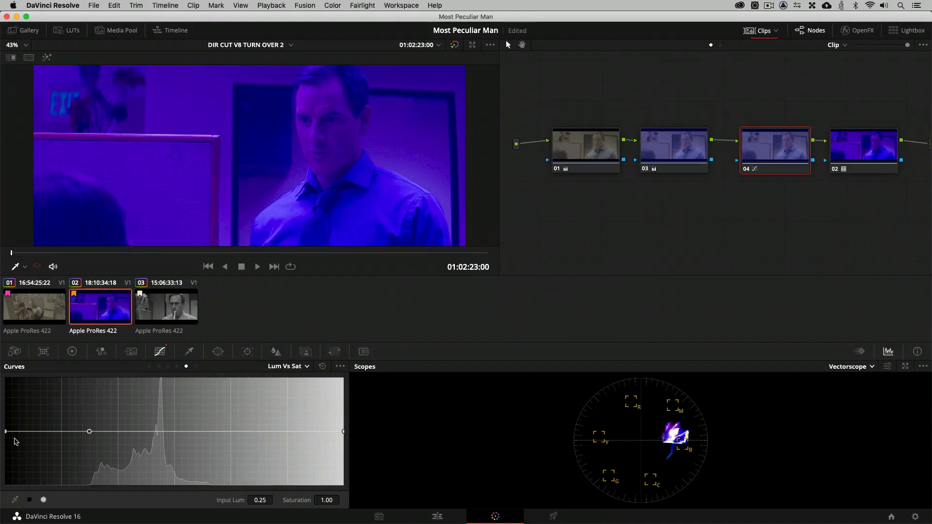
drag(6, 431, 2, 493)
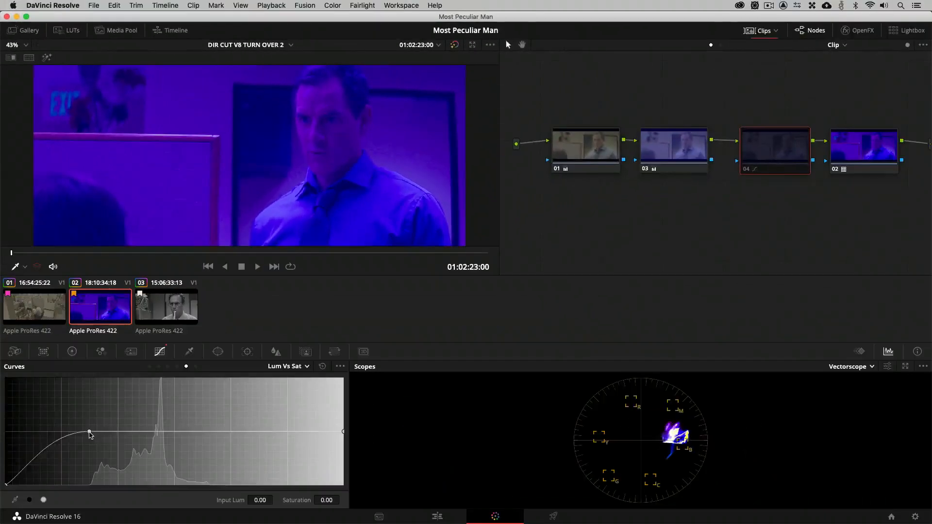
drag(89, 432, 116, 433)
drag(776, 160, 775, 157)
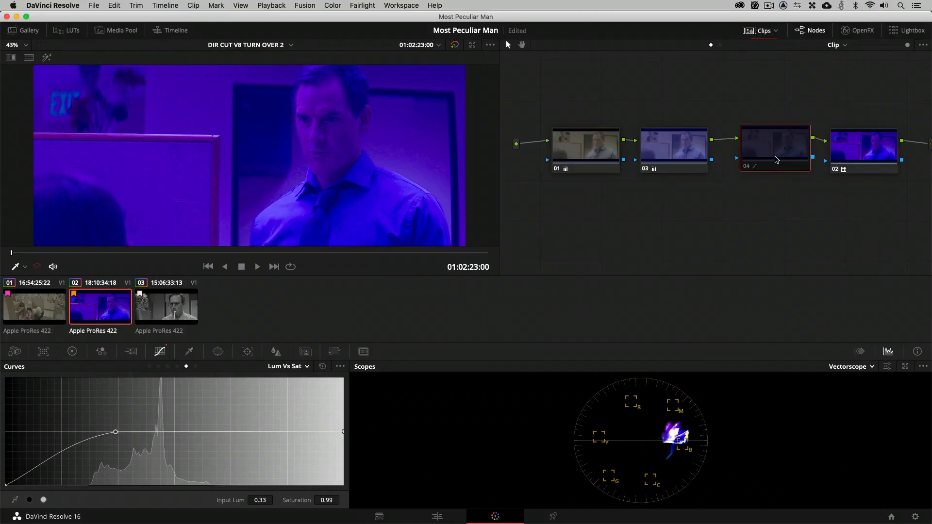
key(super+d)
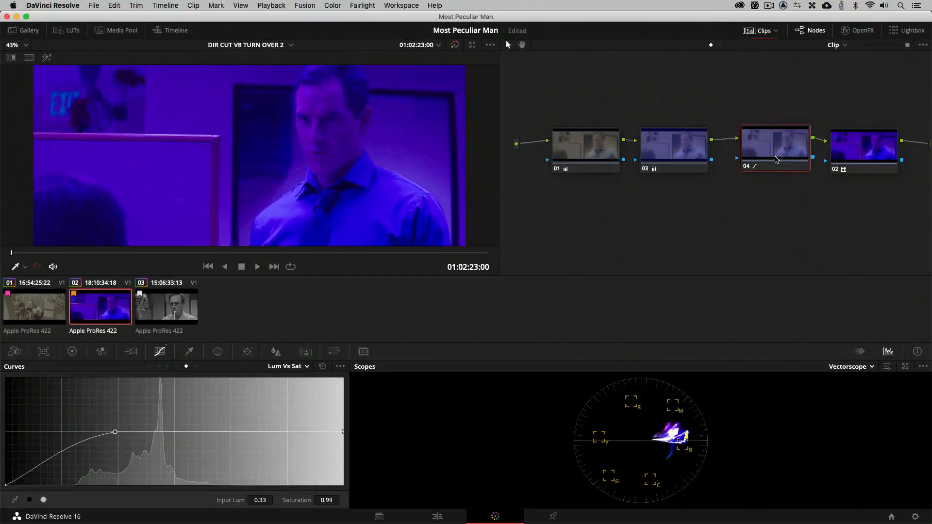
Delete nodes 03 and 04 from the node graph together
drag(781, 102, 679, 191)
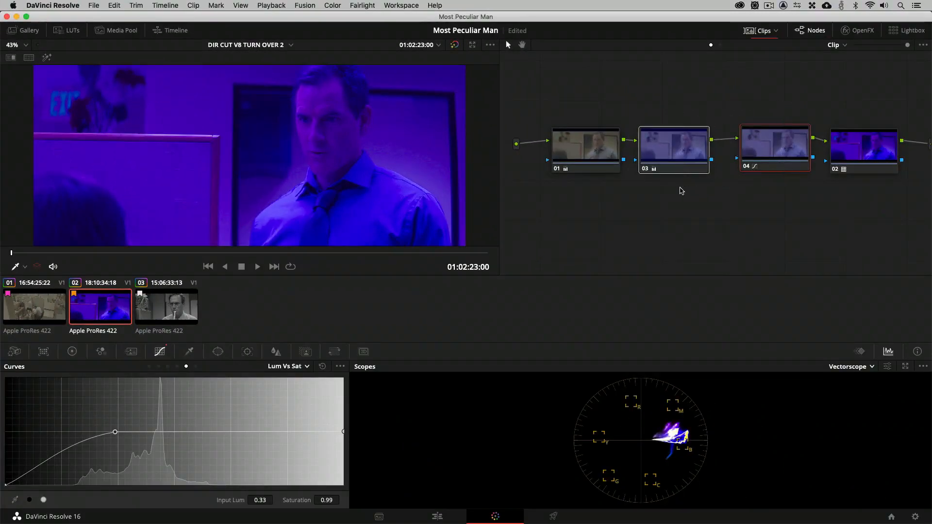
key(Delete)
Add a new serial node after node 01 and place it directly beside node 02
click(587, 152)
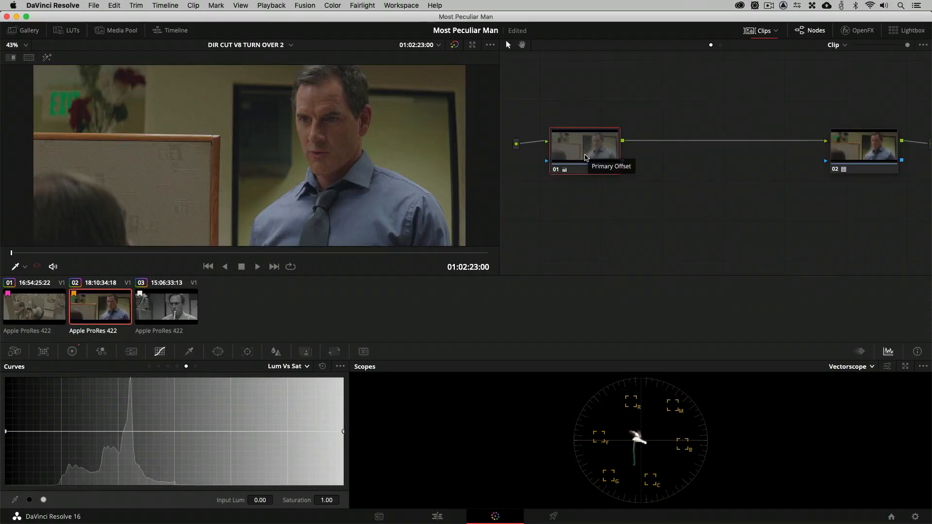
drag(588, 152, 581, 153)
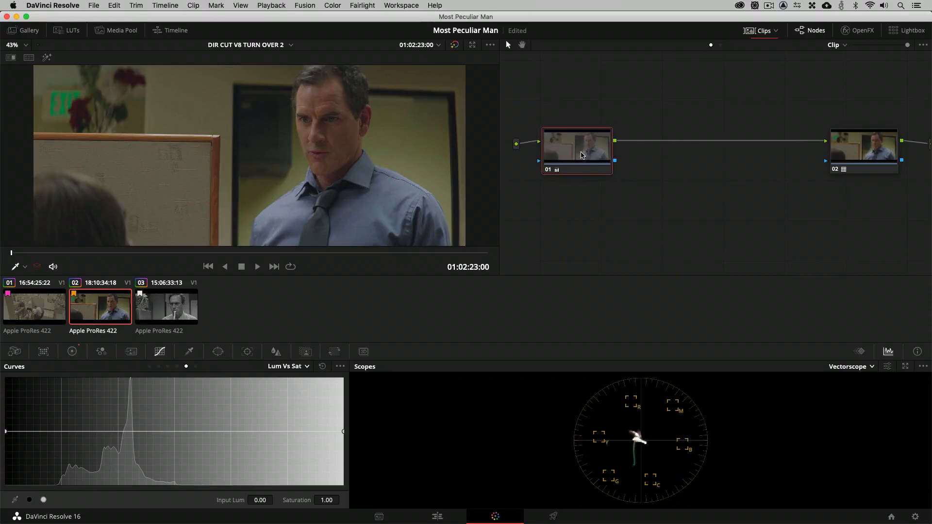
key(alt+s)
drag(651, 152, 759, 153)
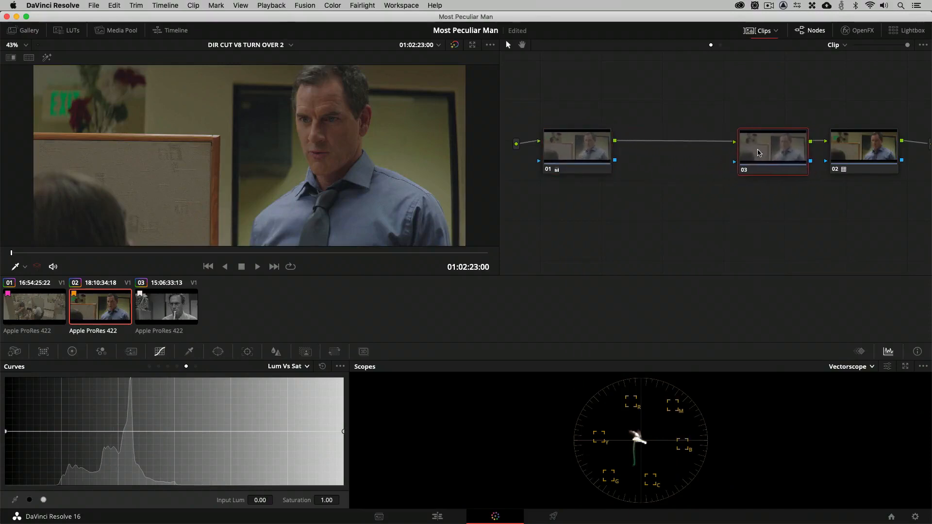
Shape node 03's Lum Vs Sat curve with an anchor point in the shadows and saturation lowered to 0 at black
click(29, 500)
drag(90, 432, 109, 434)
drag(5, 431, 1, 498)
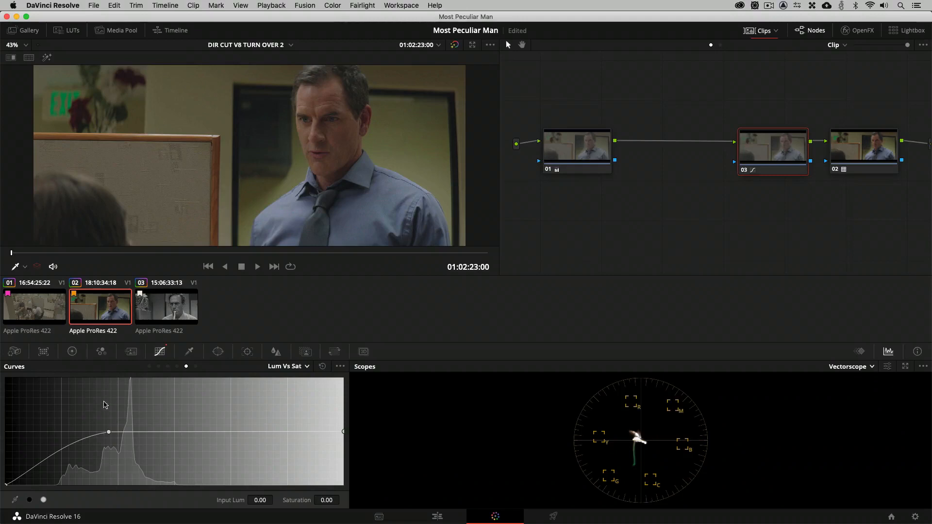
Add a serial node after node 01 and two parallel nodes beneath it, making three parallel branches before node 03
click(581, 162)
key(alt+s)
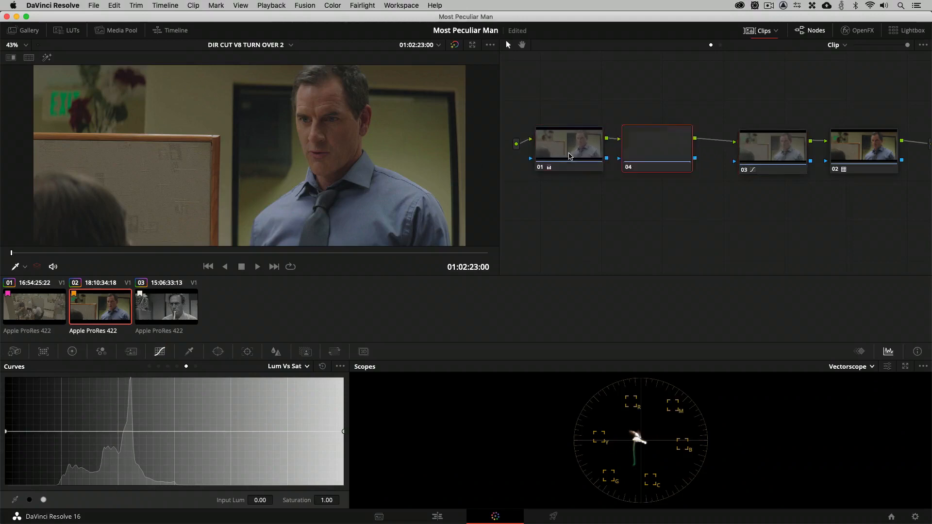
drag(655, 154, 654, 132)
right_click(654, 132)
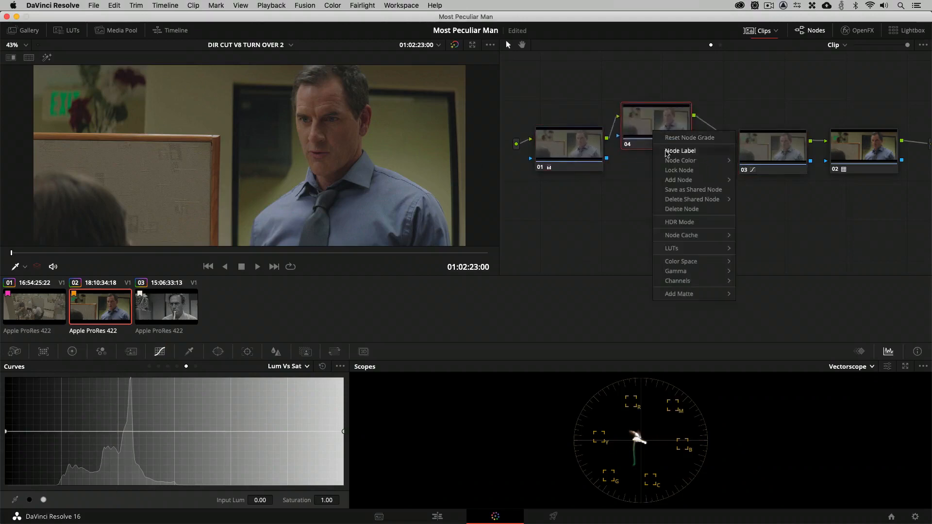
click(760, 204)
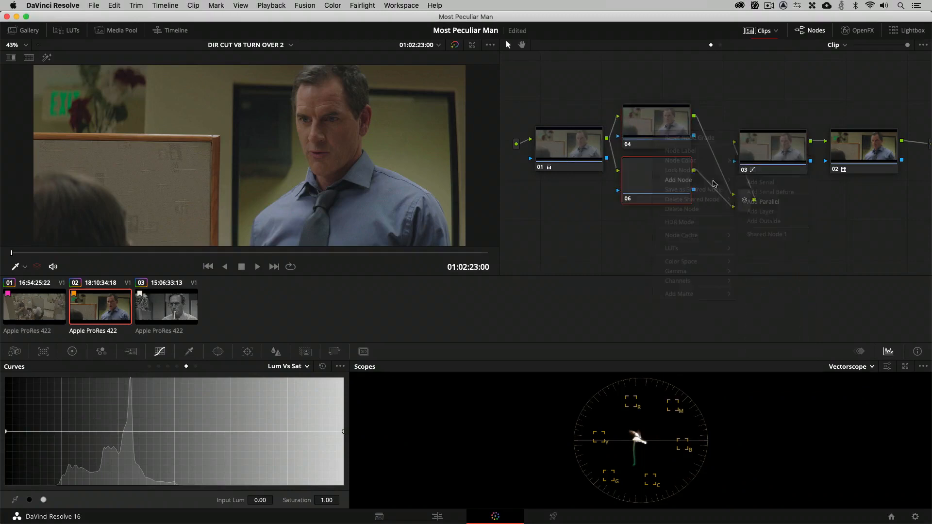
right_click(666, 179)
mouse_move(714, 225)
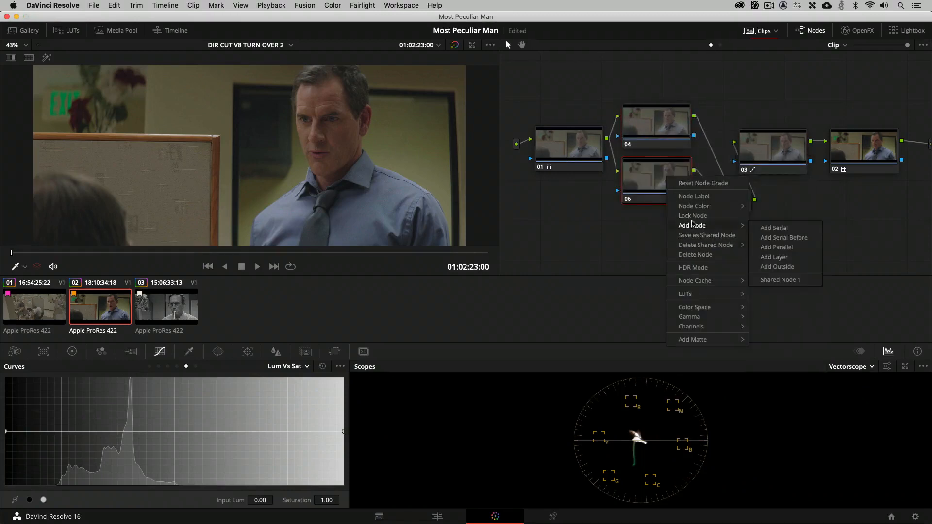
click(776, 247)
Shift node 04's offset toward orange, about R 30.78, G 23.47, B 20.25, and limit it with a circle window on the wall above the board
click(658, 126)
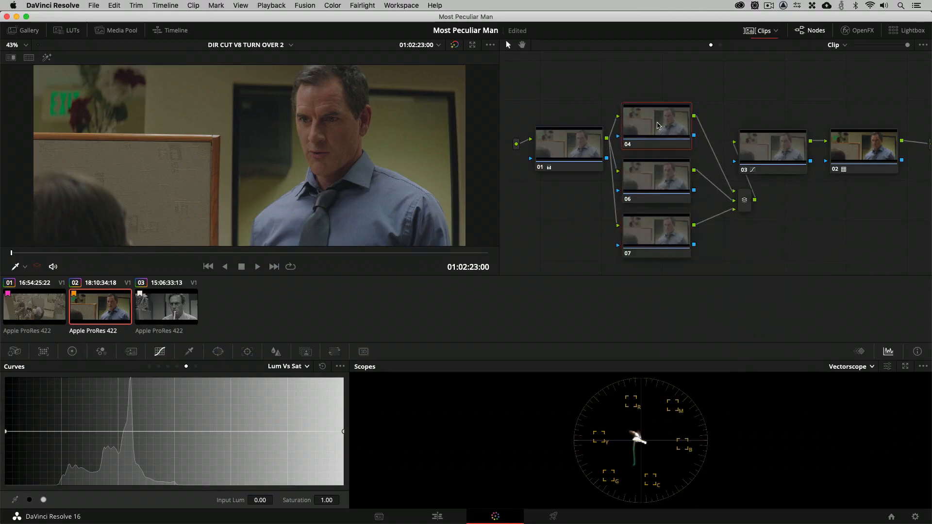
click(72, 351)
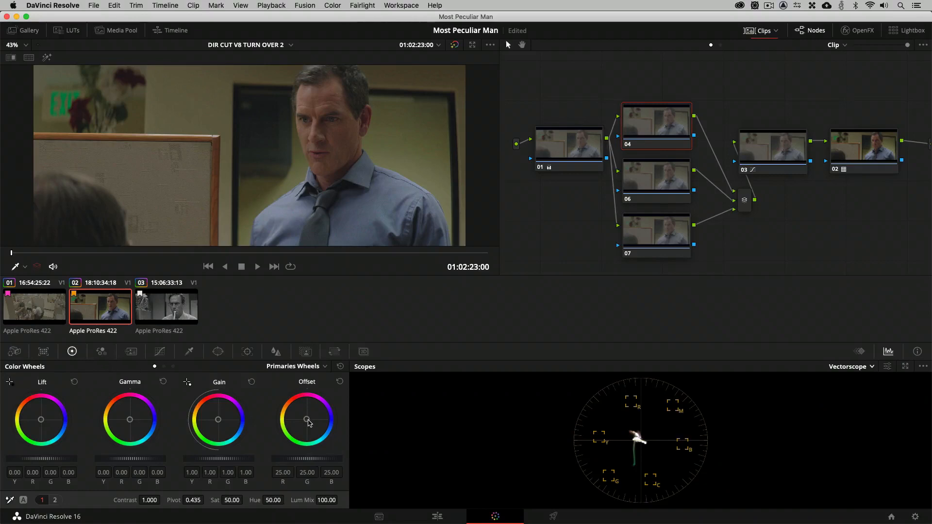
drag(309, 423, 305, 419)
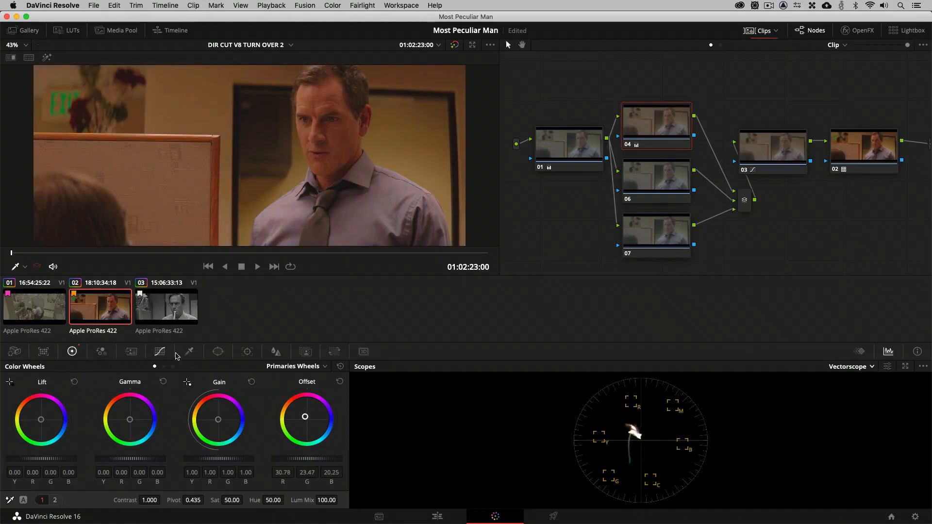
click(218, 351)
click(54, 382)
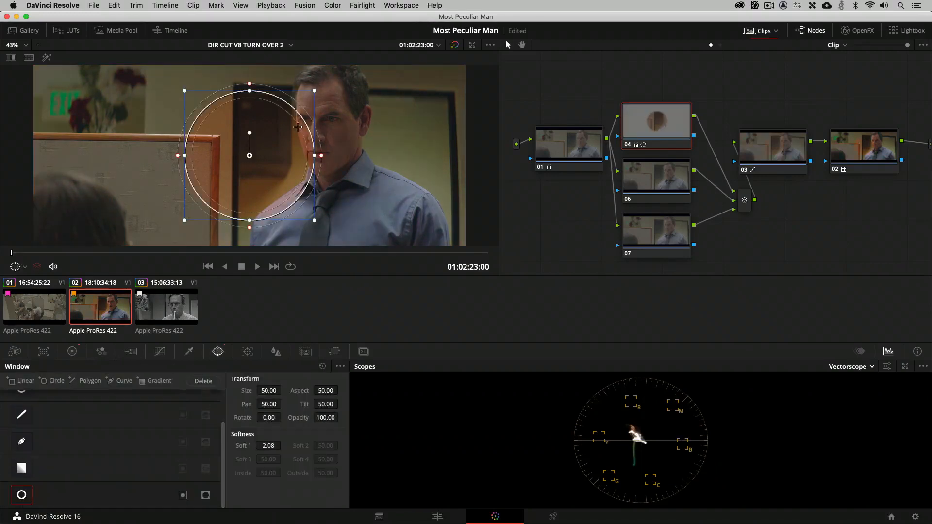
drag(249, 156, 188, 113)
Shift node 06's offset toward green and limit it with a circle window covering the door frame and the side of the man's face
click(639, 175)
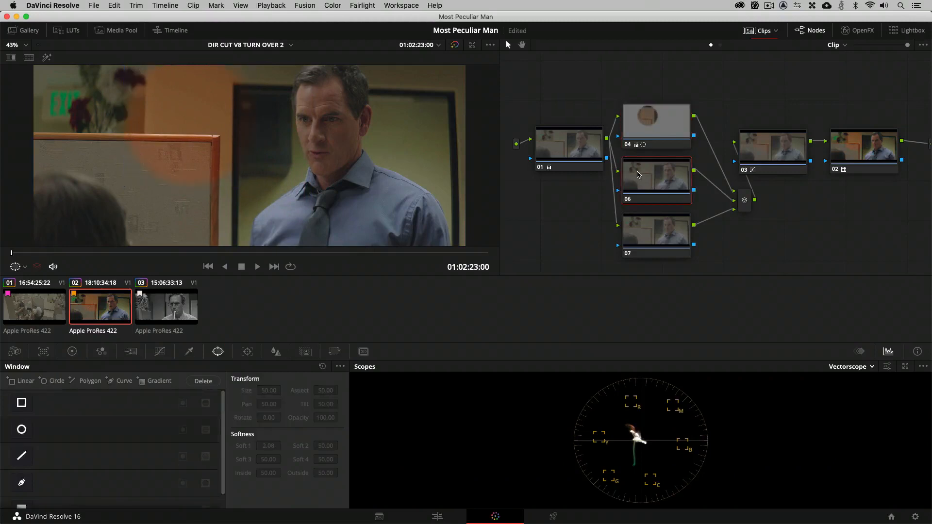
click(72, 352)
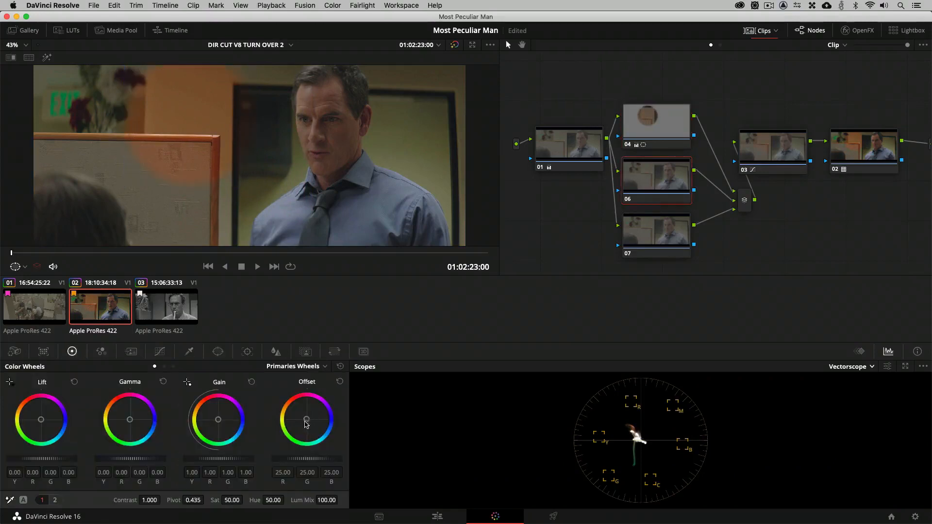
drag(308, 422, 306, 422)
click(218, 352)
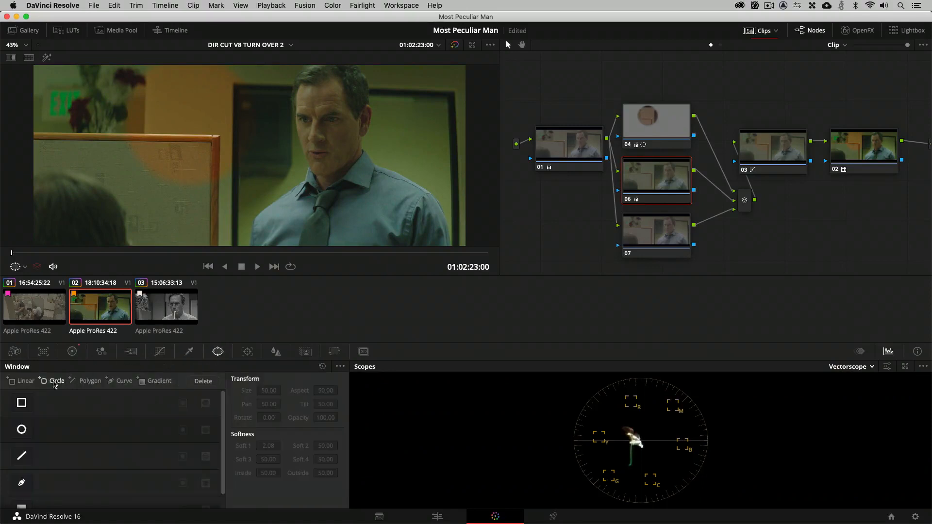
click(53, 382)
drag(249, 155, 284, 121)
Shift node 07's offset toward blue, about R 23.78, G 24.25, B 32.61, and limit it with a circle window near pan 49.61, tilt 47.07
click(626, 224)
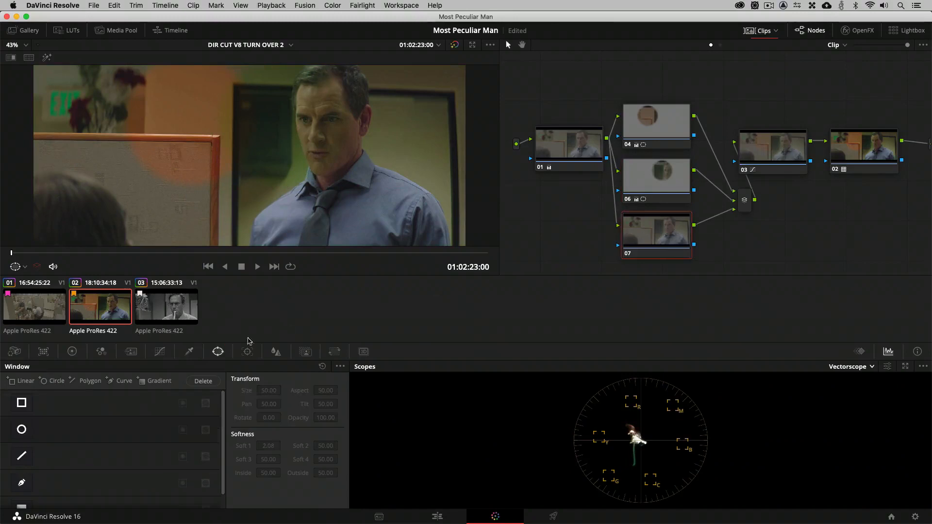
click(71, 351)
drag(308, 419, 310, 420)
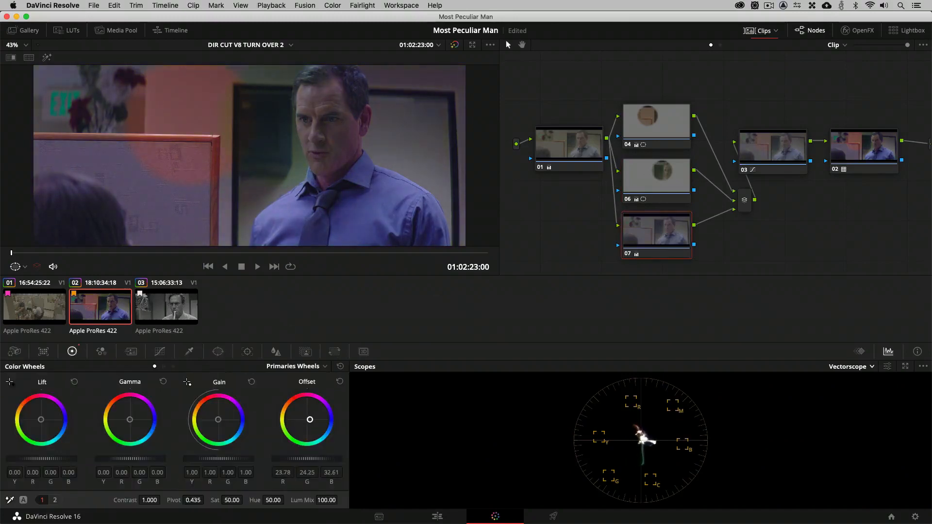
click(218, 352)
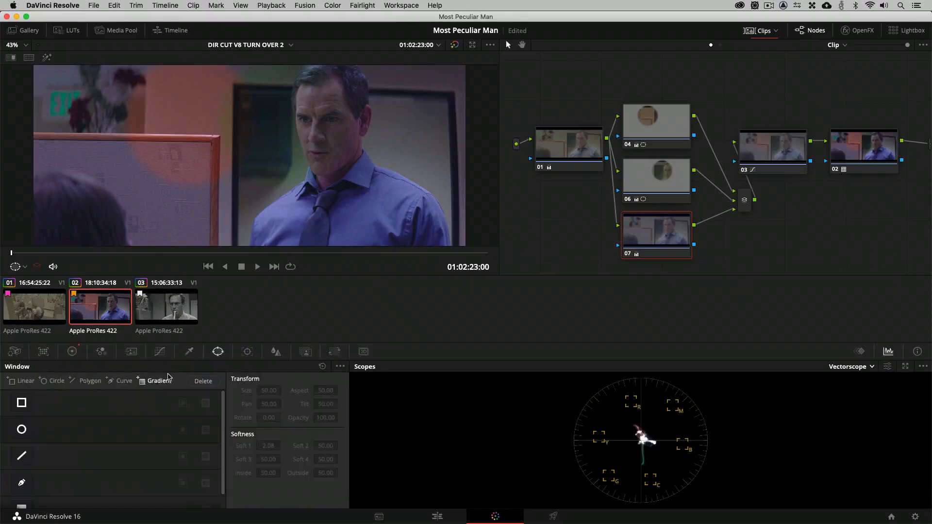
click(53, 380)
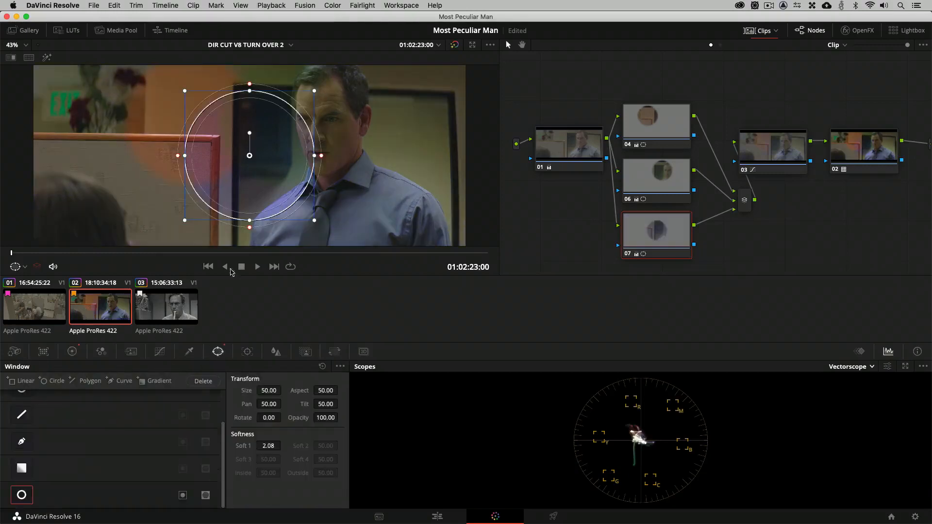
drag(249, 155, 243, 206)
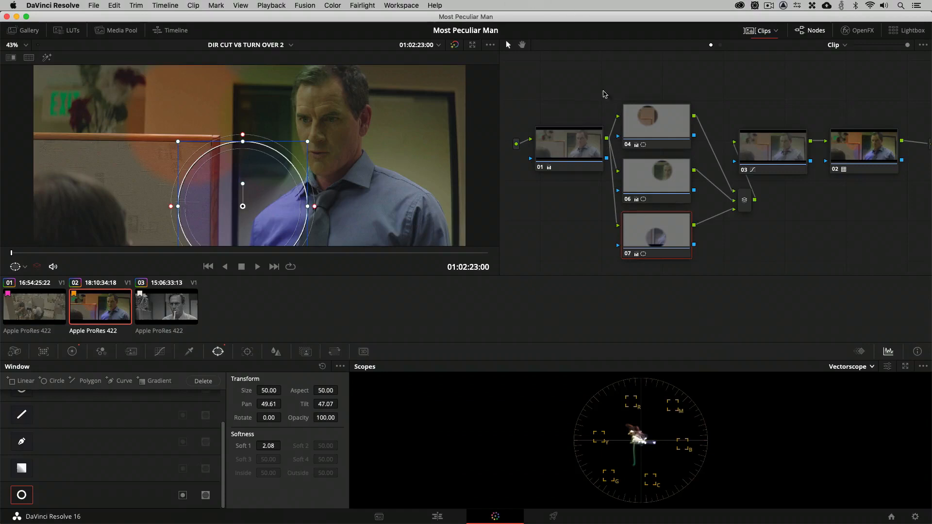
Delete node 07's circle window and reset the node's grade
click(647, 135)
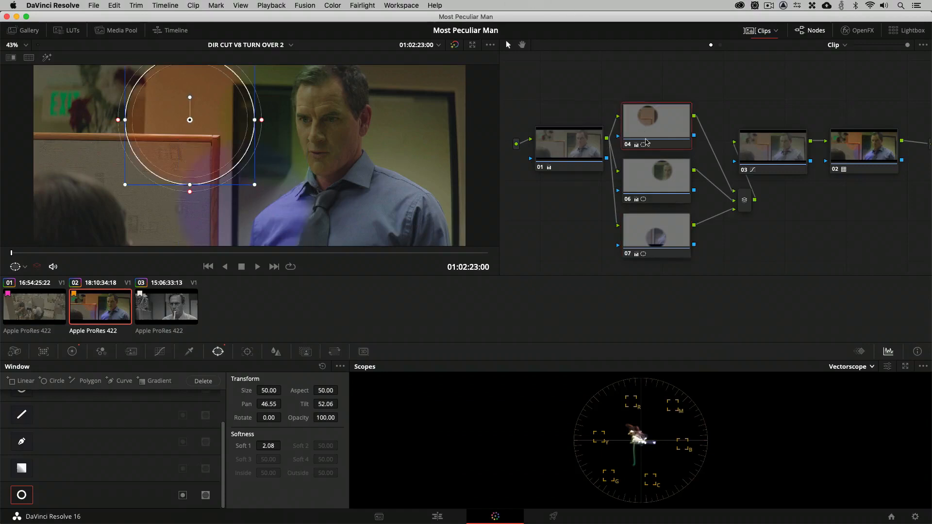
click(656, 232)
click(203, 381)
right_click(657, 236)
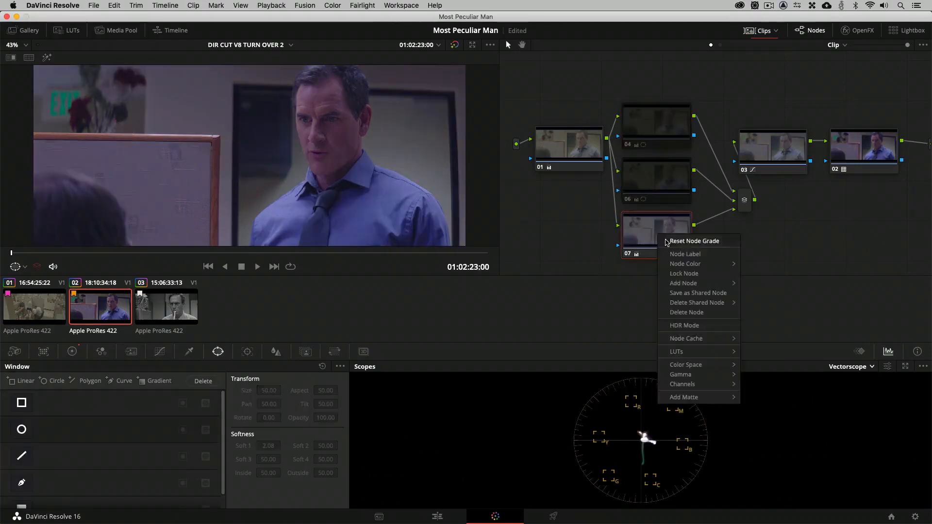
click(670, 240)
Shift node 07's offset toward yellow, about R 27.76, G 25.25, B 12.65
click(72, 351)
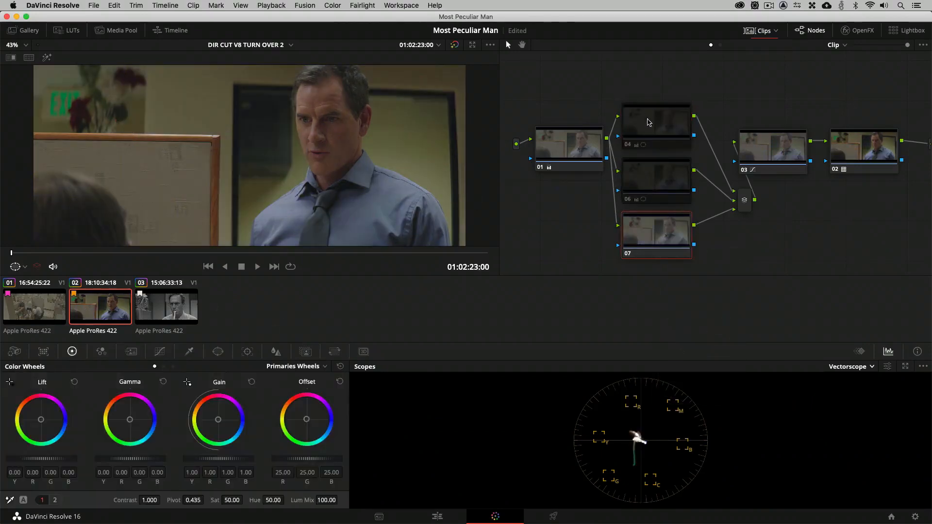
mouse_move(658, 177)
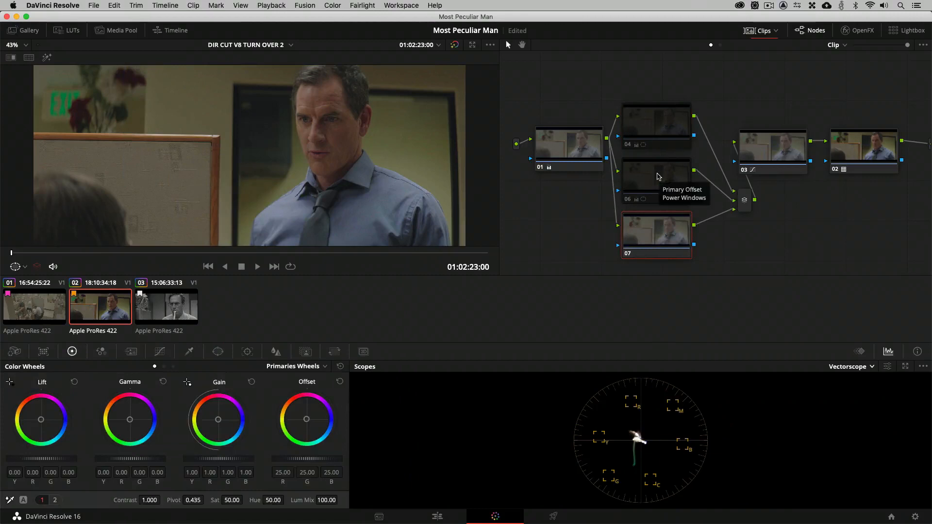
drag(306, 420, 302, 418)
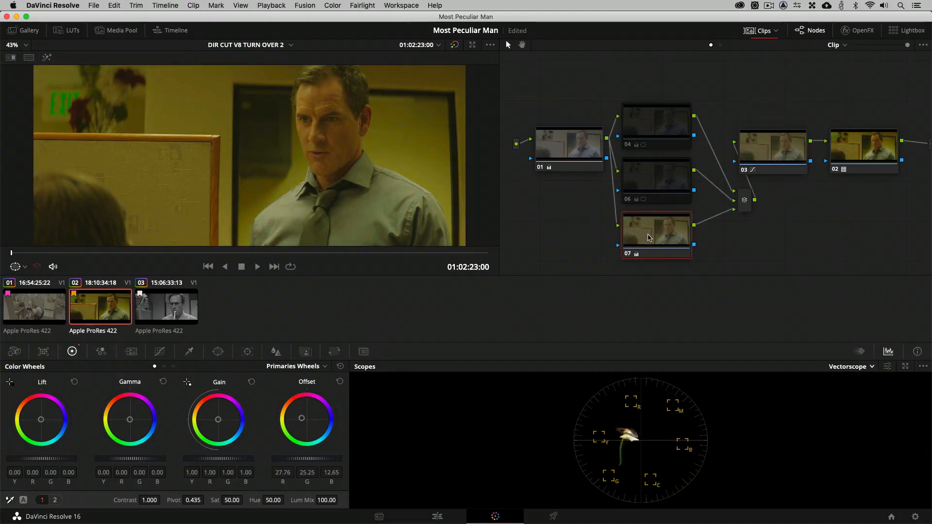
Delete node 07 and re-enable parallel nodes 04 and 06
key(Delete)
click(654, 131)
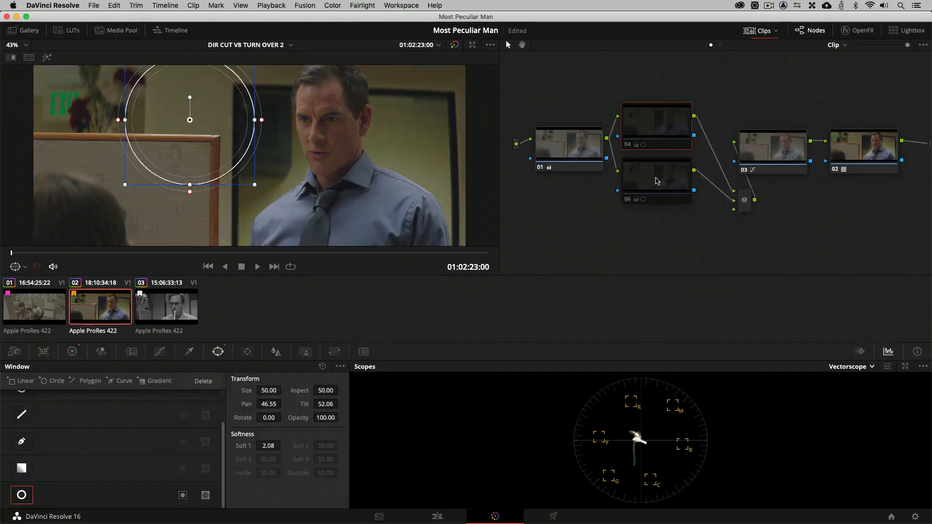
super+click(656, 177)
Remove the circle windows from nodes 06 and 04 so their offsets affect the whole frame
click(656, 179)
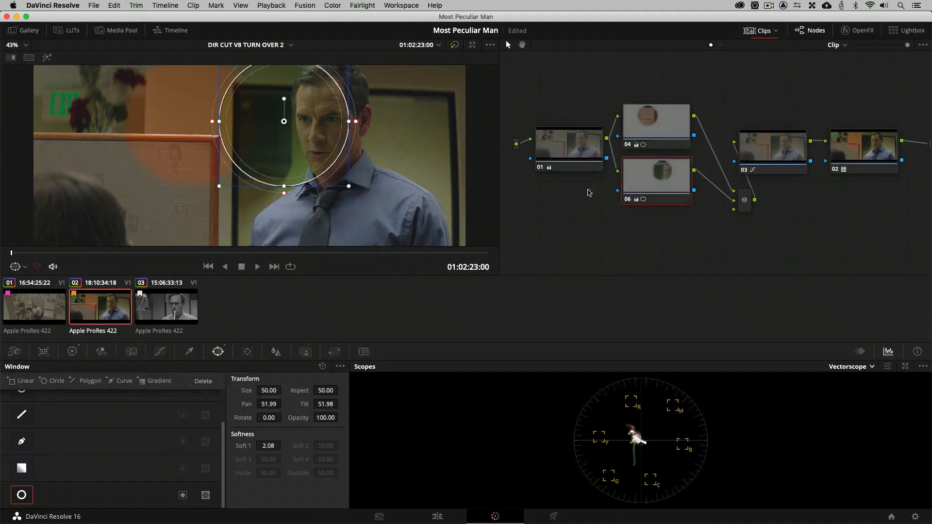
click(203, 381)
click(647, 128)
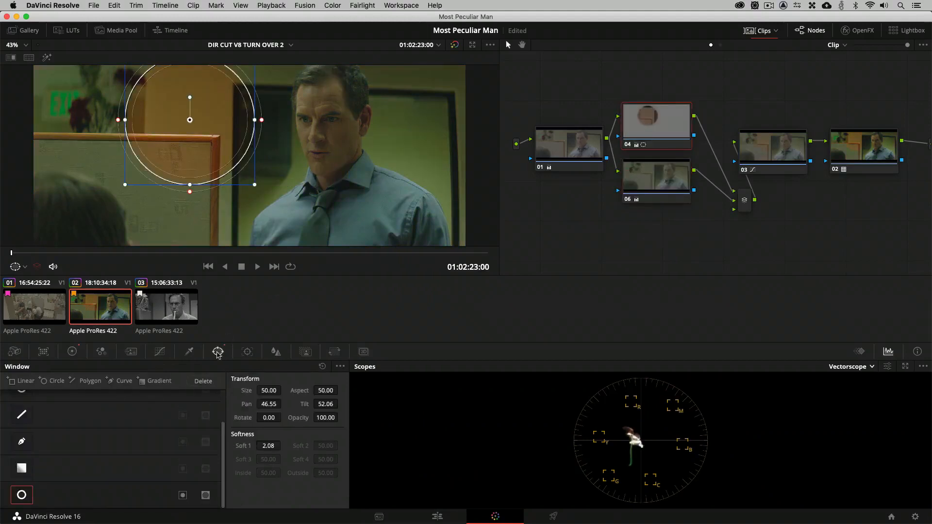
click(200, 382)
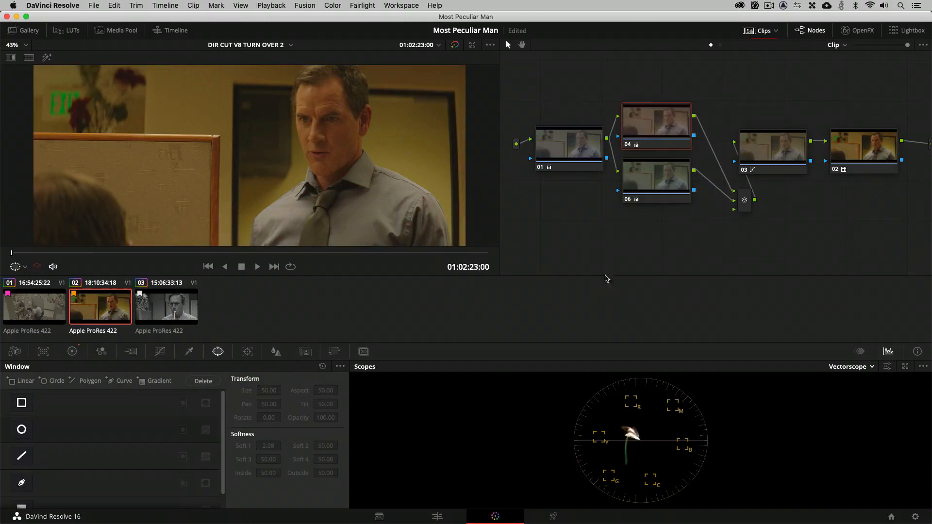
Check the offsets of nodes 06 and 04 in the primary wheels, and raise node 04's saturation to 100
click(656, 177)
click(72, 352)
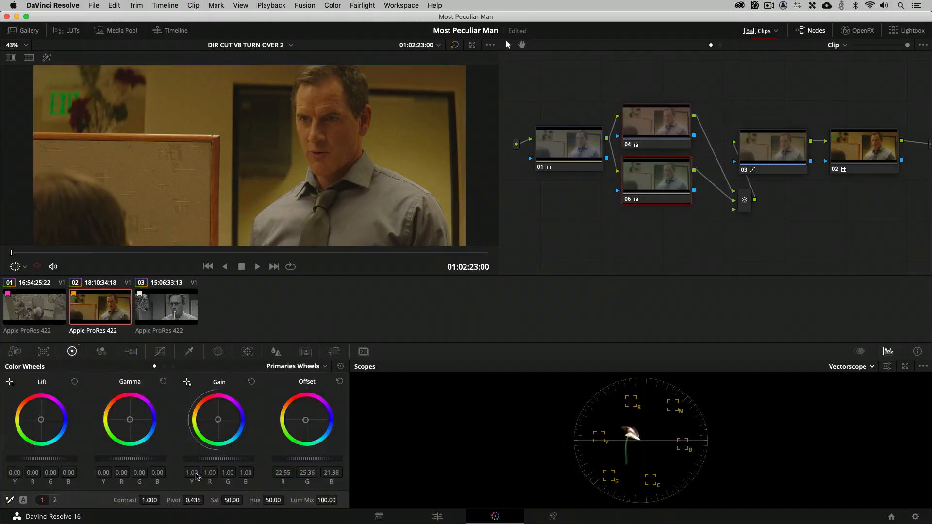
click(656, 128)
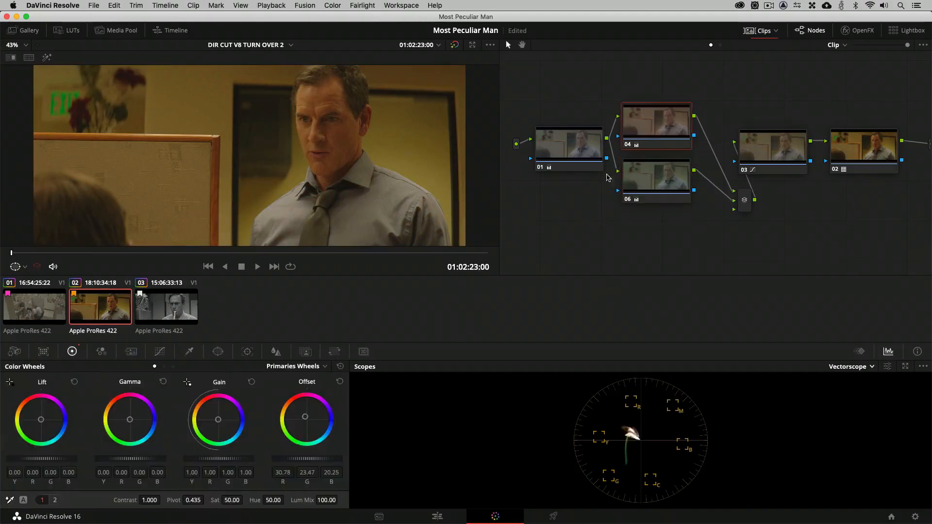
drag(246, 503, 246, 482)
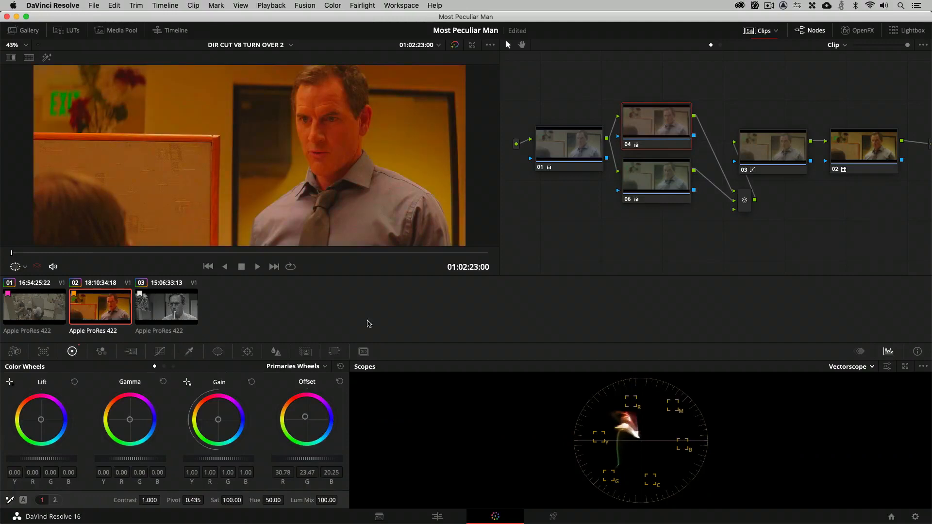
Set node 06's saturation to 65
click(628, 187)
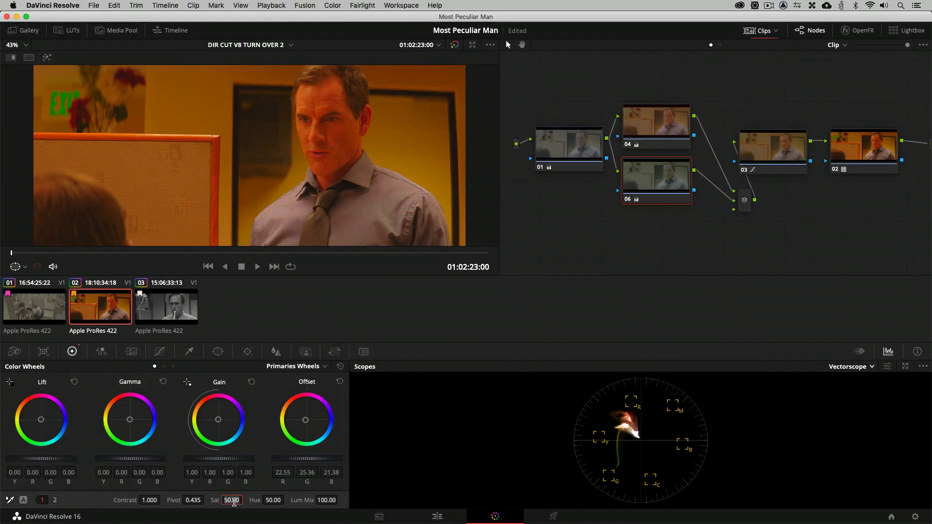
text(65)
key(Return)
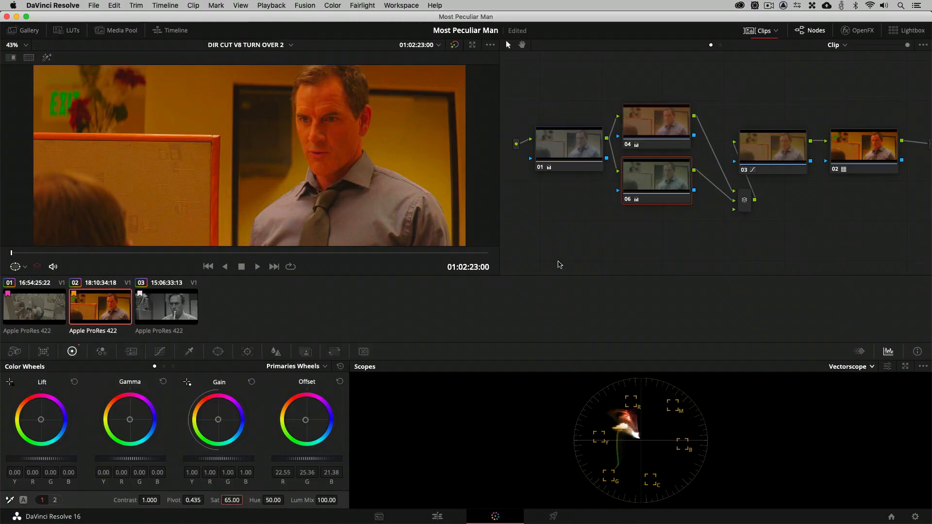
drag(649, 186, 649, 188)
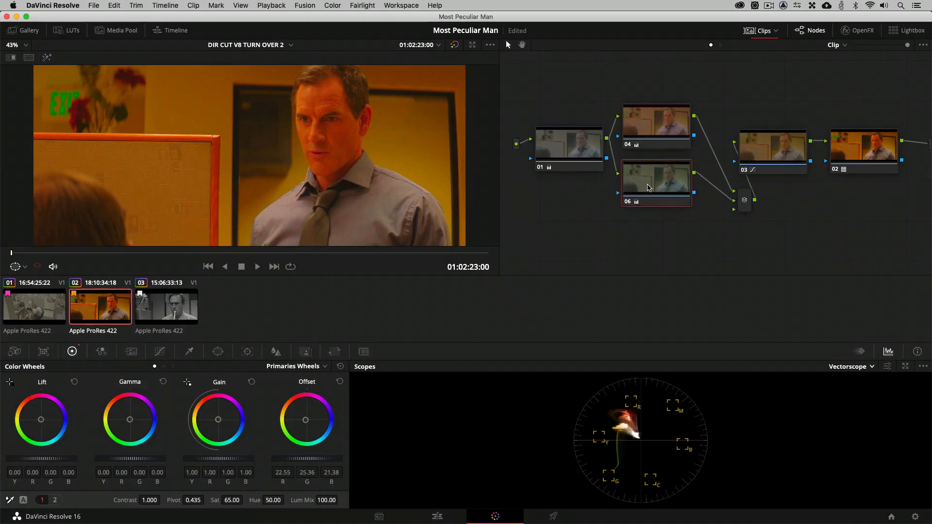
Set node 04's key output gain to 0.5 to halve the strength of its correction
click(654, 126)
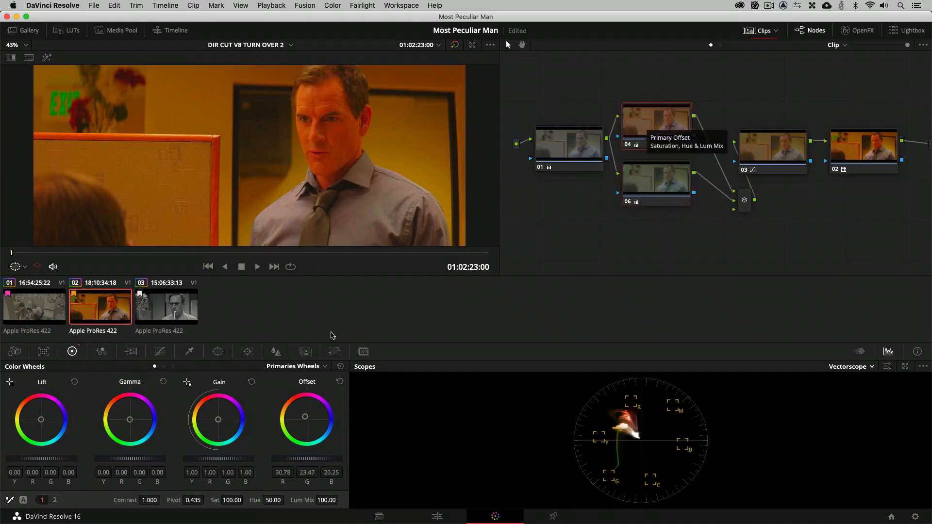
click(307, 352)
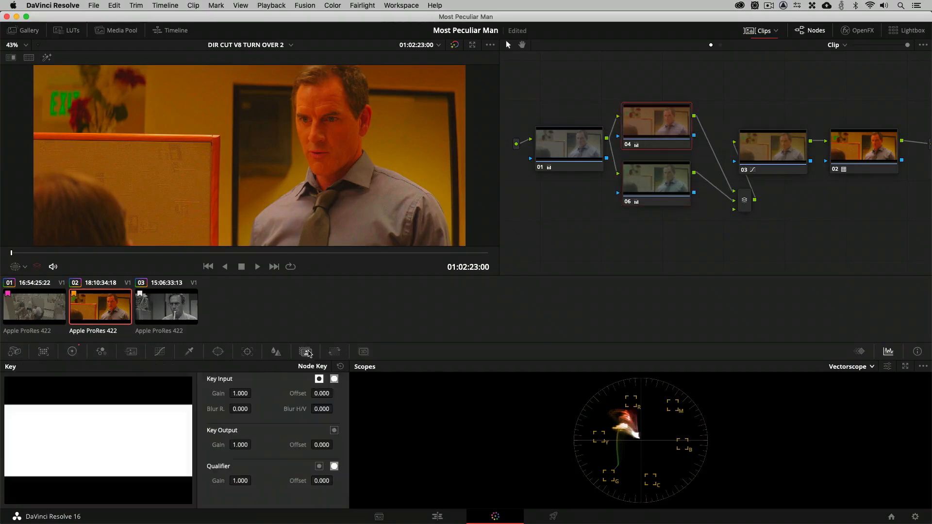
click(244, 445)
text(0.5)
key(Return)
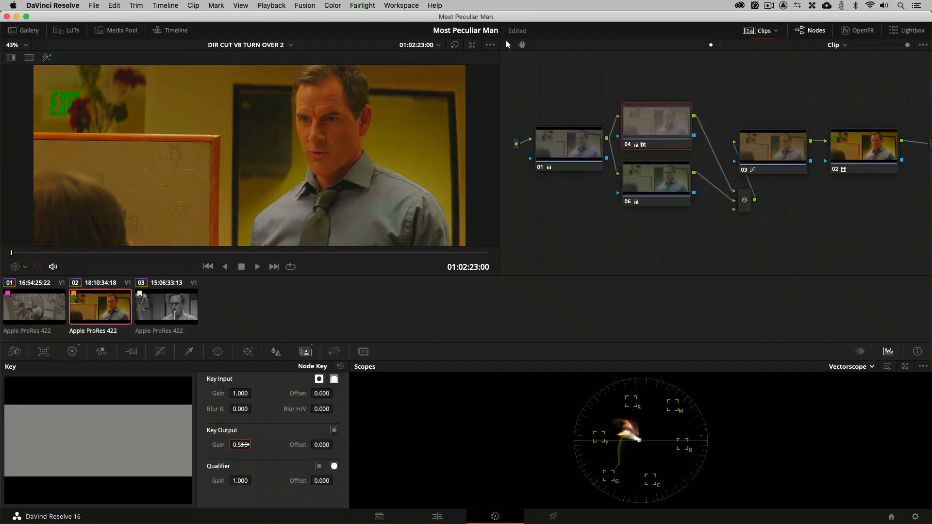